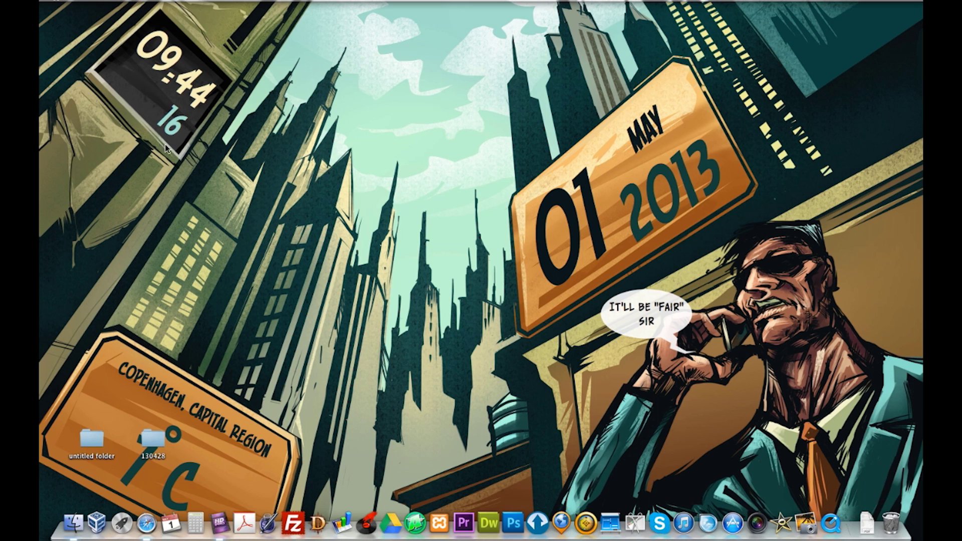
Step: Launch BaseCamp and view the Maps list showing City Navigator Europe NT 2013.4 from the zūmo 660
left_click(583, 519)
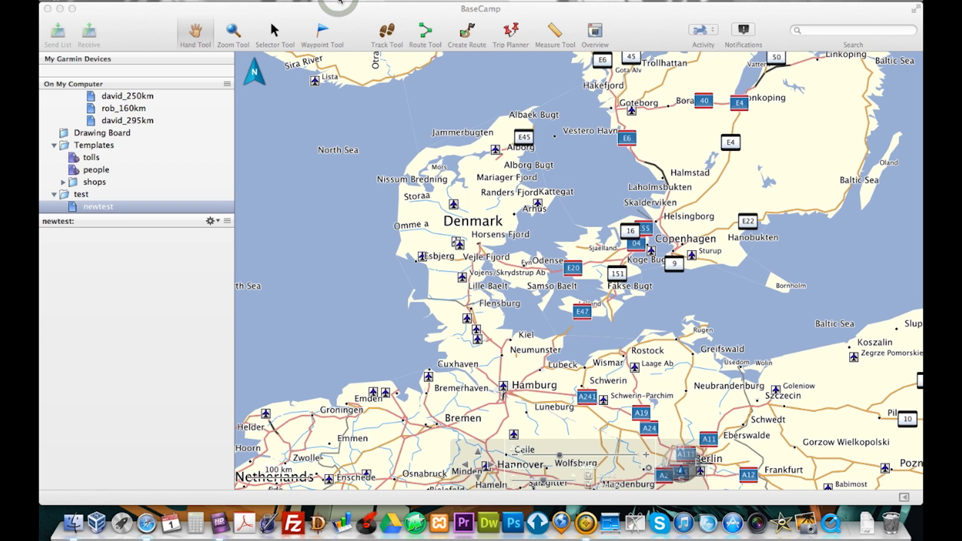
left_click(340, 1)
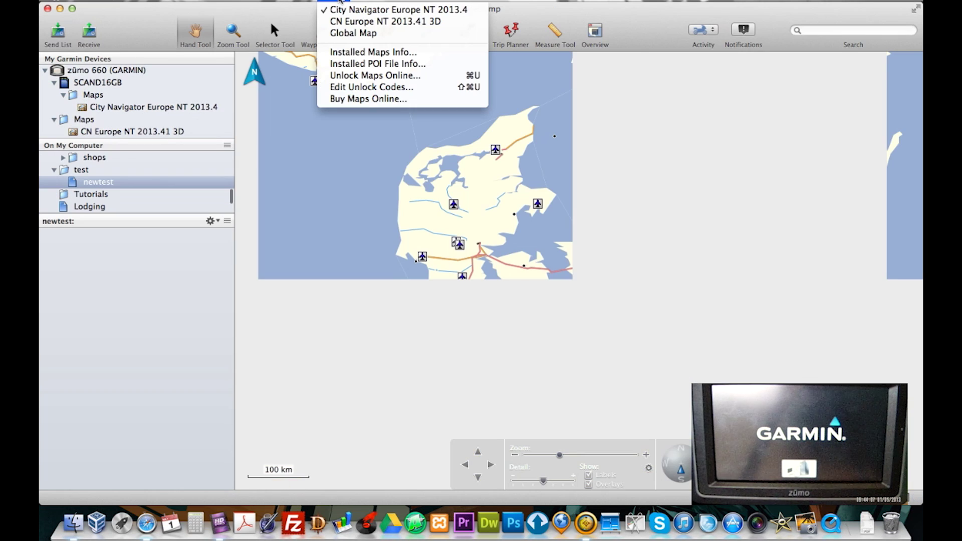
Step: Eject the zūmo 660 and check that the Maps list now holds only Global Map
right_click(88, 75)
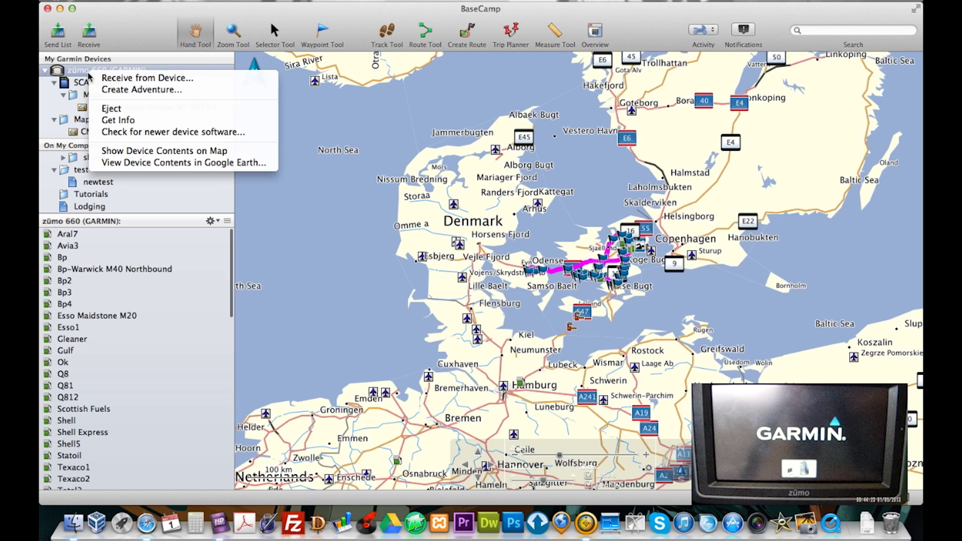
left_click(107, 109)
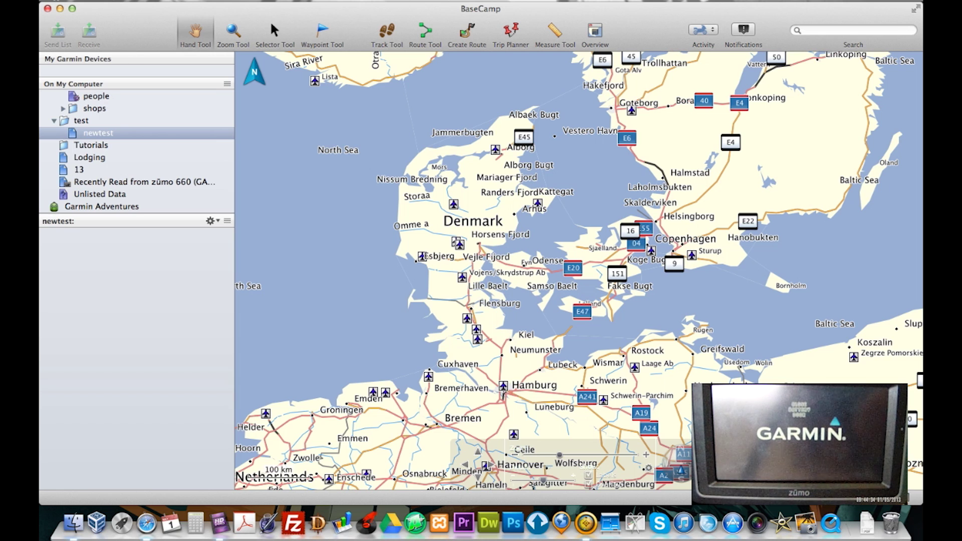
left_click(331, 2)
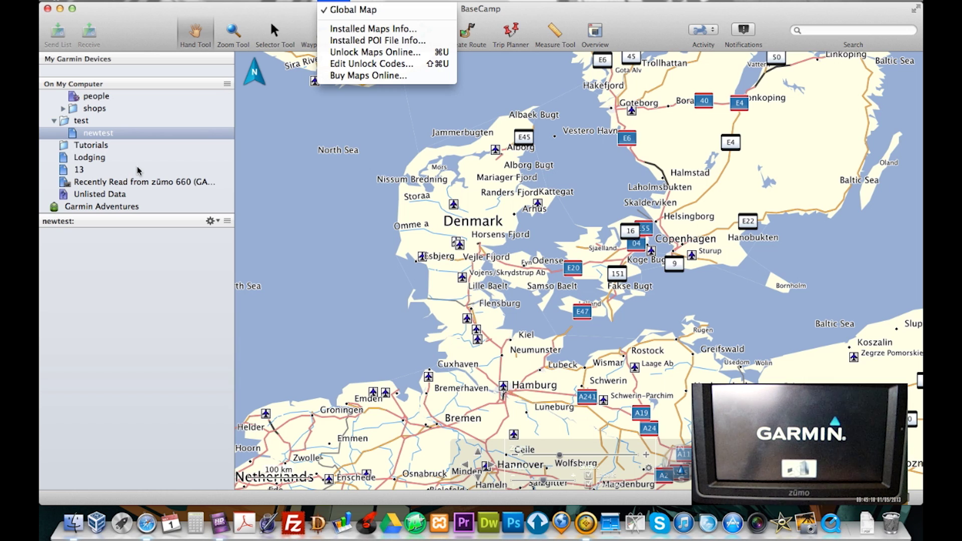
Step: Dismiss the Maps list and choose Quit BaseCamp from the BaseCamp menu
left_click(92, 2)
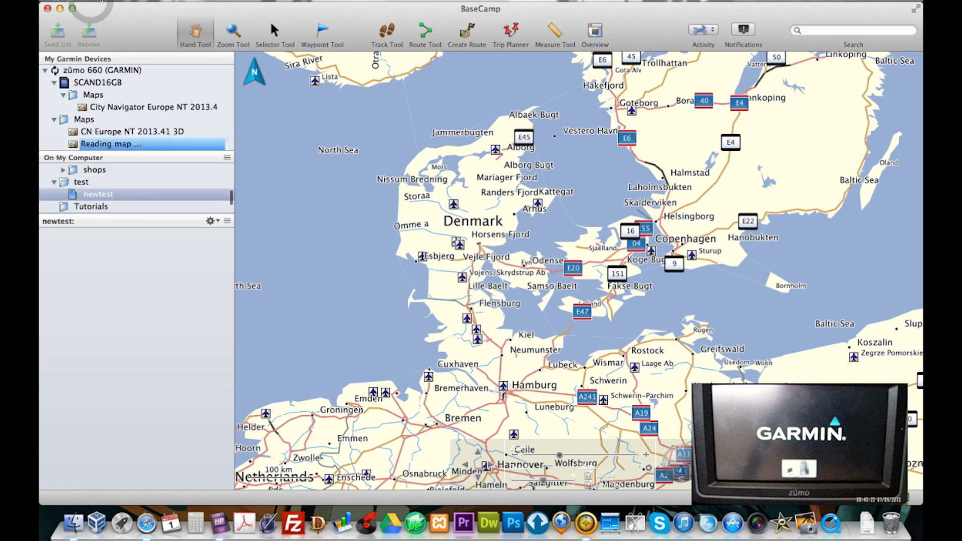
left_click(99, 2)
left_click(89, 140)
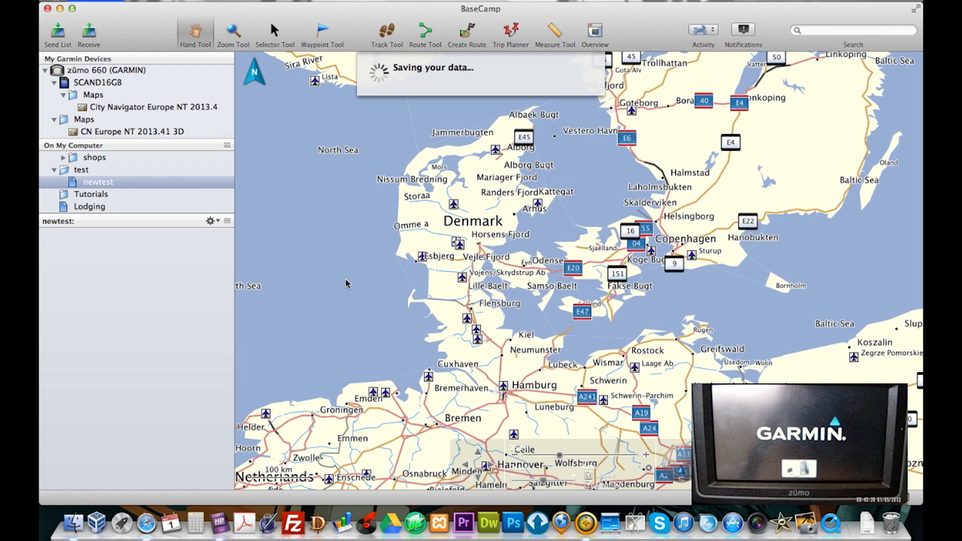
key("super+alt+r")
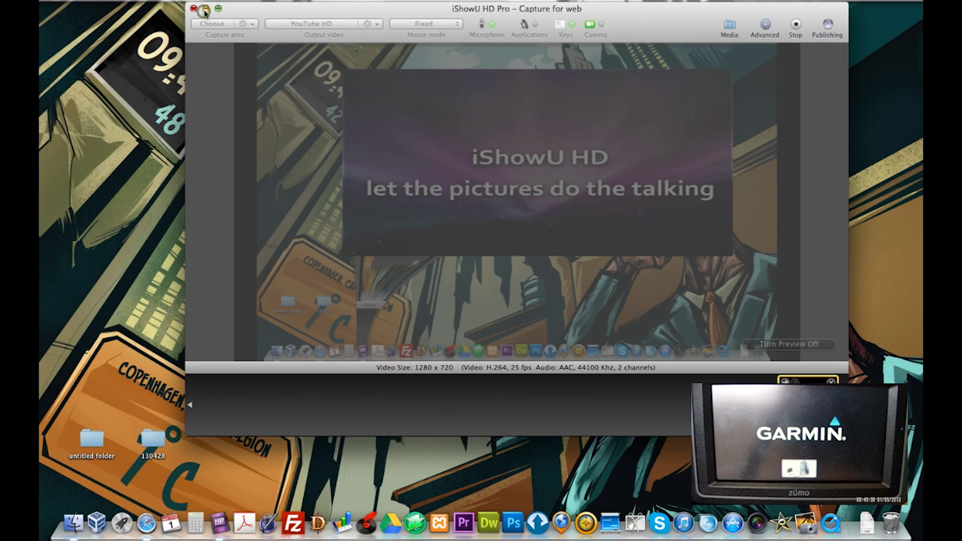
Step: In Garmin Express, start reinstalling nüMaps Lifetime Europe from the zūmo 660's Reinstall Maps tab
left_click(561, 516)
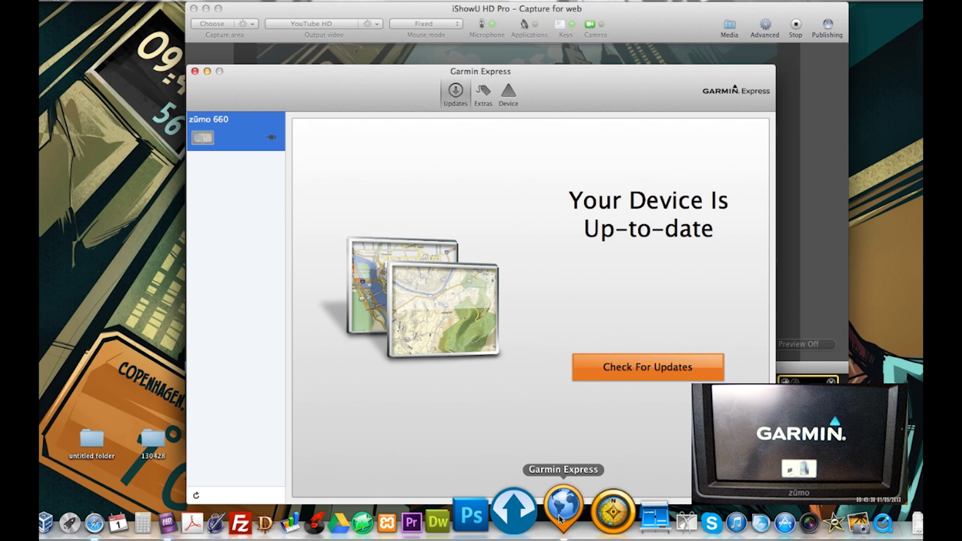
left_click(510, 99)
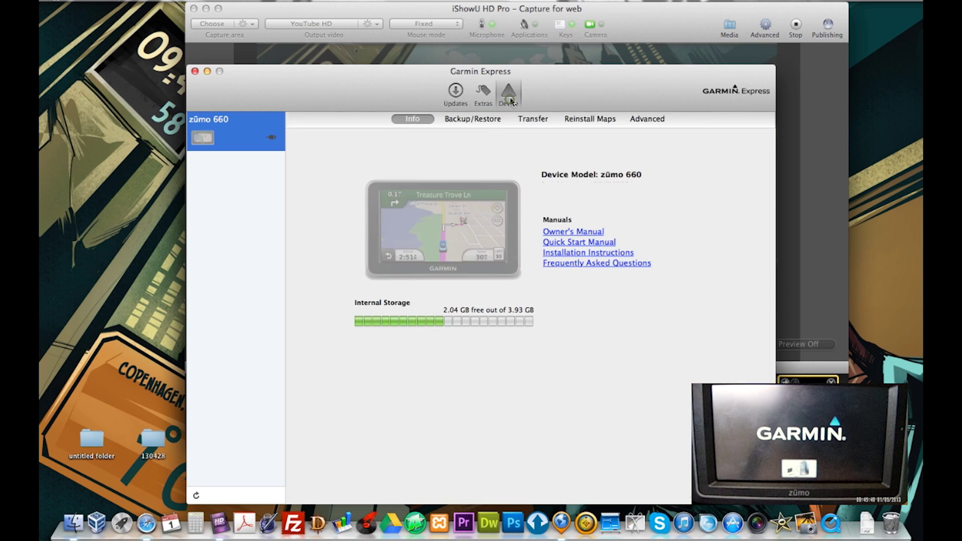
left_click(581, 120)
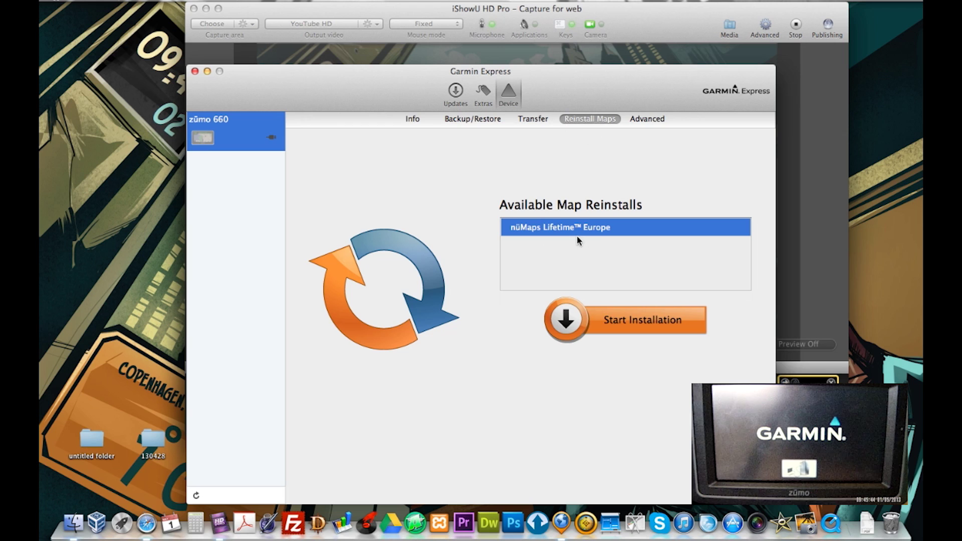
left_click(568, 325)
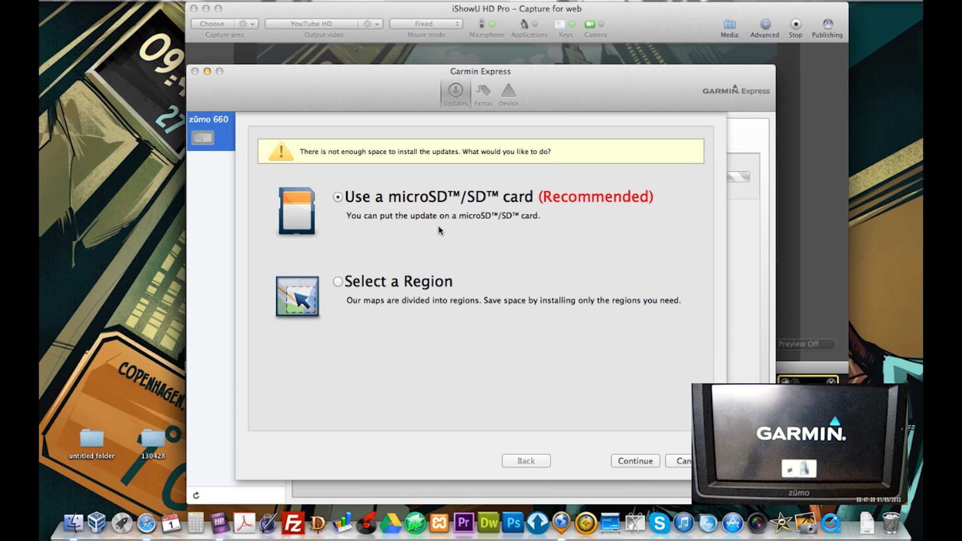
Step: Opt to install by region and preview Northeast, Central, Southwest and Northwest Europe coverage
left_click(339, 282)
left_click(632, 461)
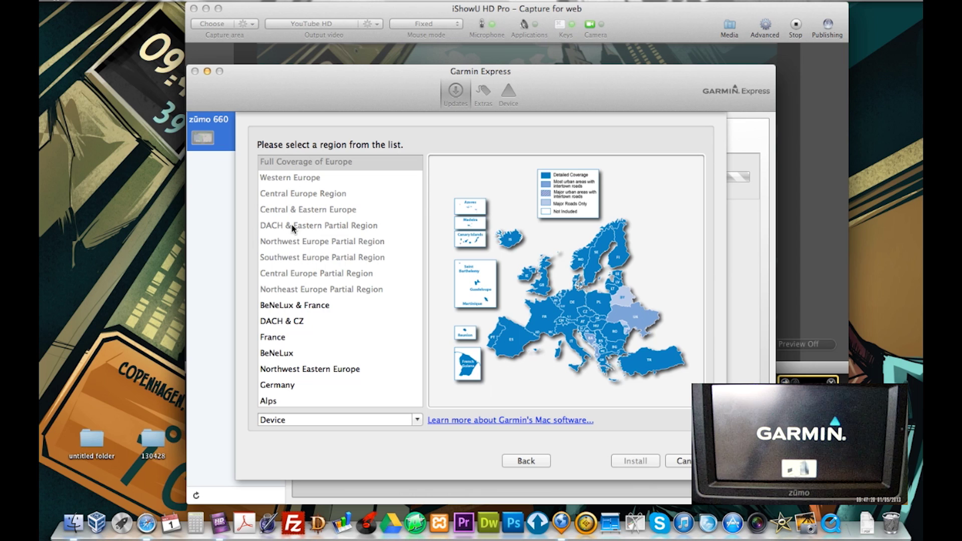
left_click(295, 289)
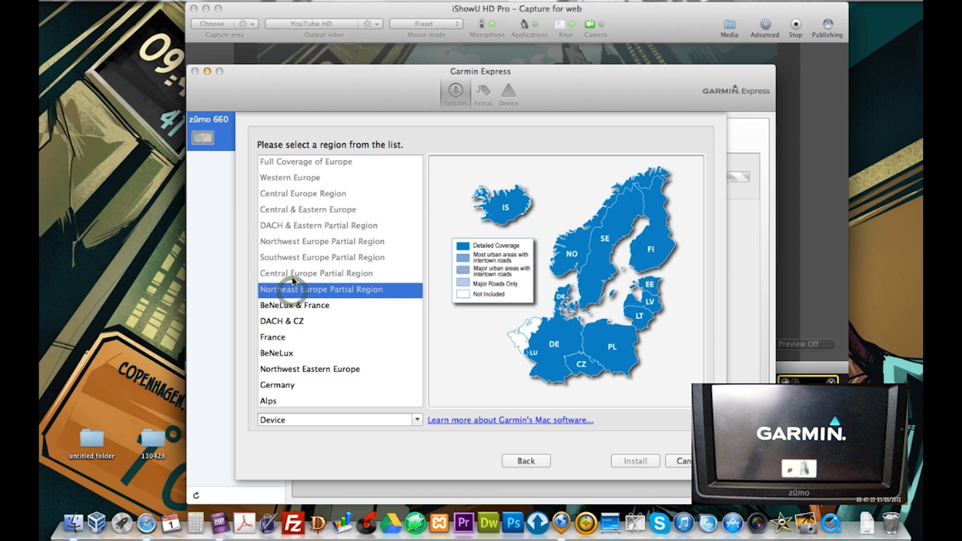
left_click(294, 276)
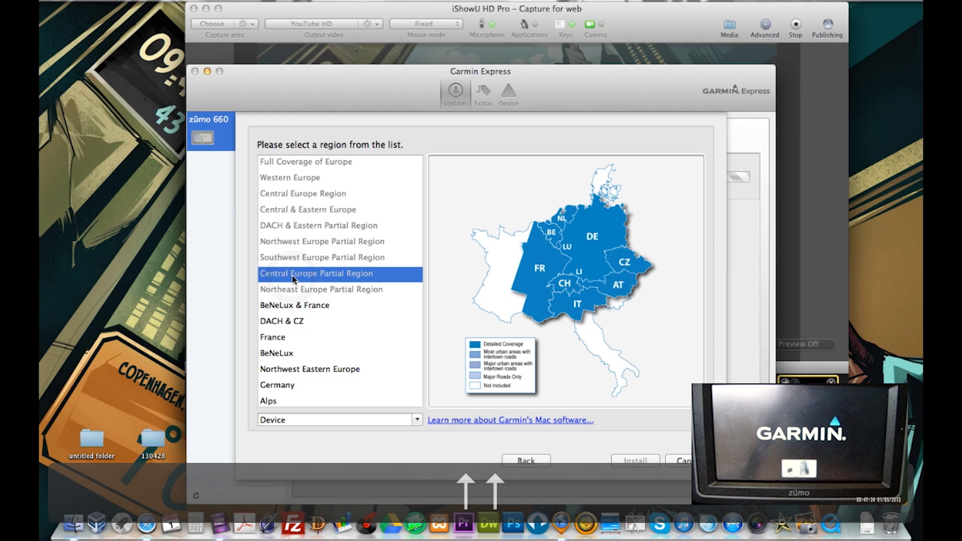
left_click(293, 257)
left_click(290, 242)
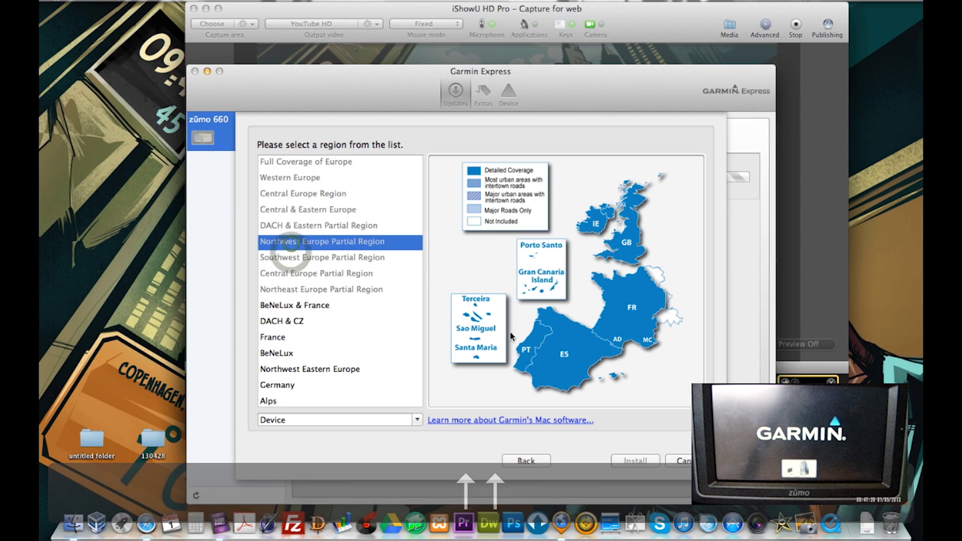
Step: Browse DACH, Central & Eastern, BeNeLux and France coverage, then select Germany
left_click(329, 228)
left_click(321, 210)
left_click(301, 307)
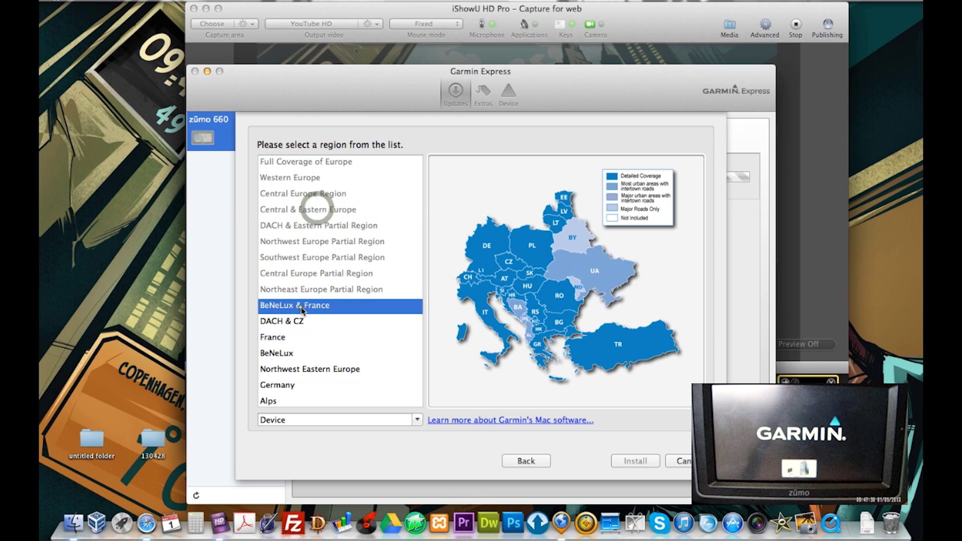
left_click(276, 321)
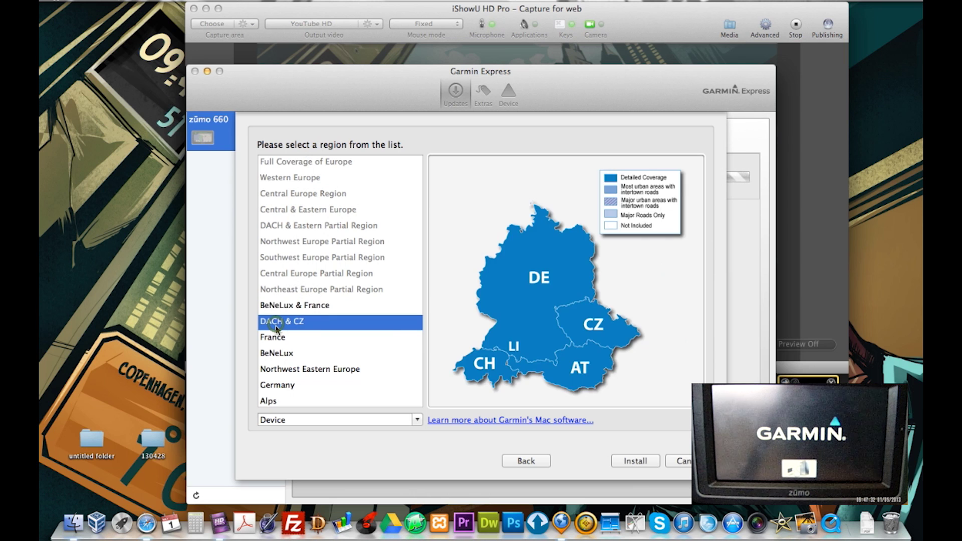
left_click(276, 338)
left_click(277, 354)
left_click(276, 369)
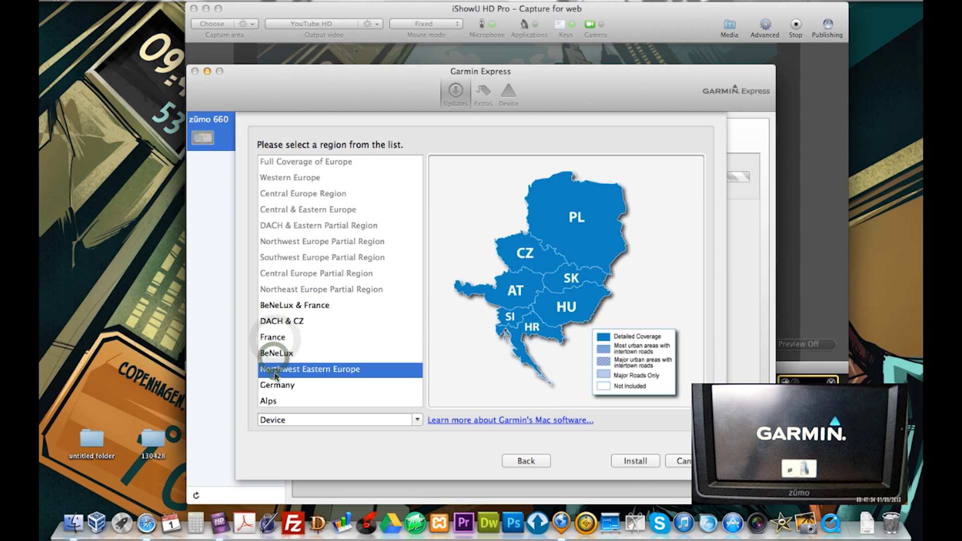
left_click(276, 385)
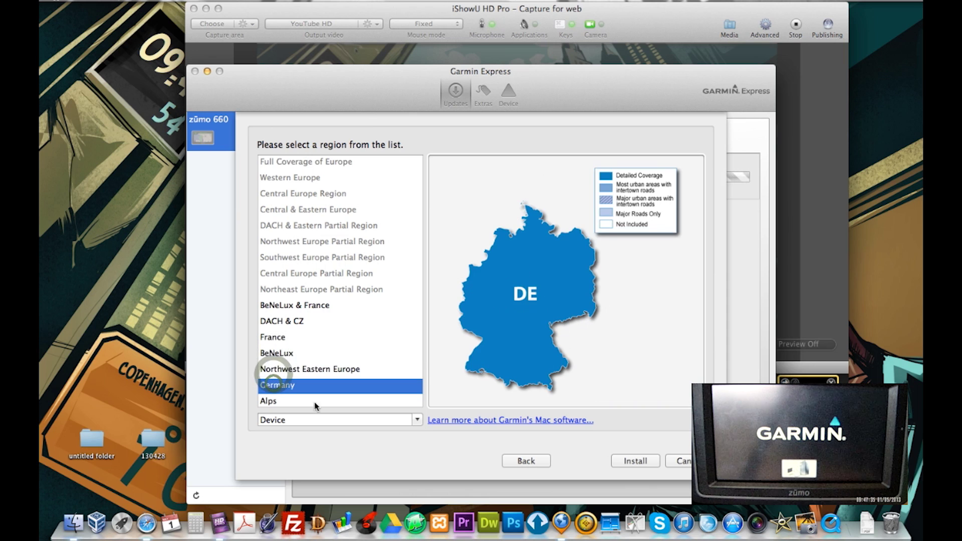
Step: Set the install destination to Mac and preview Northeast, Central and Southwest Europe regions
left_click(417, 421)
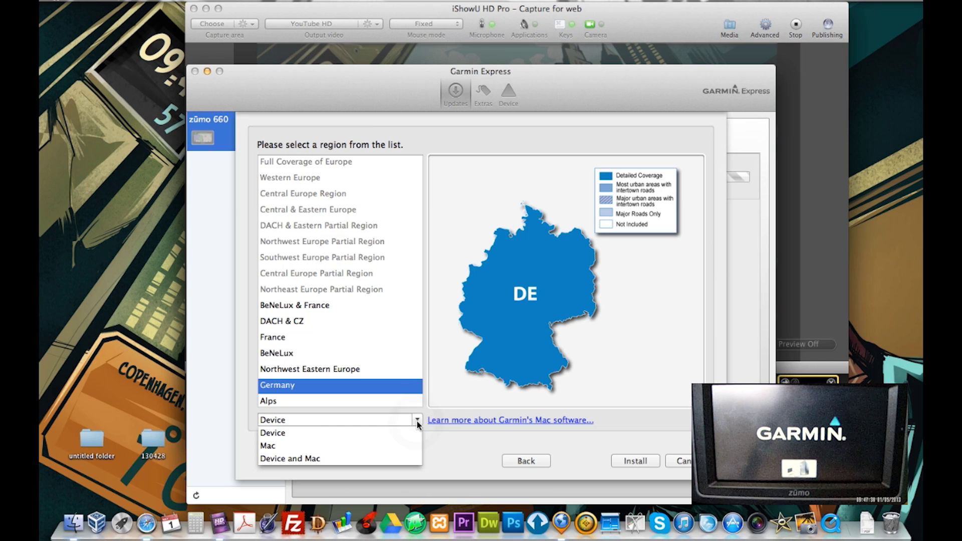
left_click(270, 448)
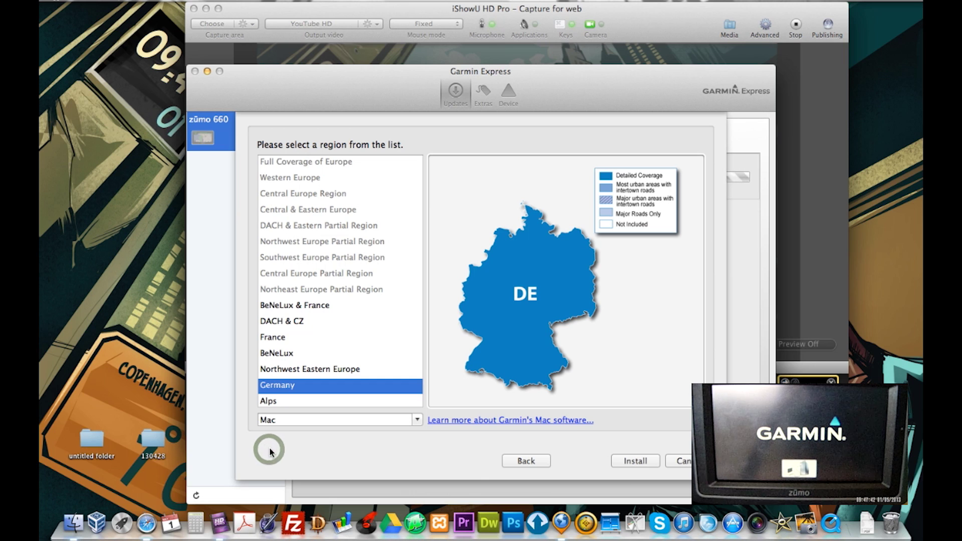
left_click(304, 290)
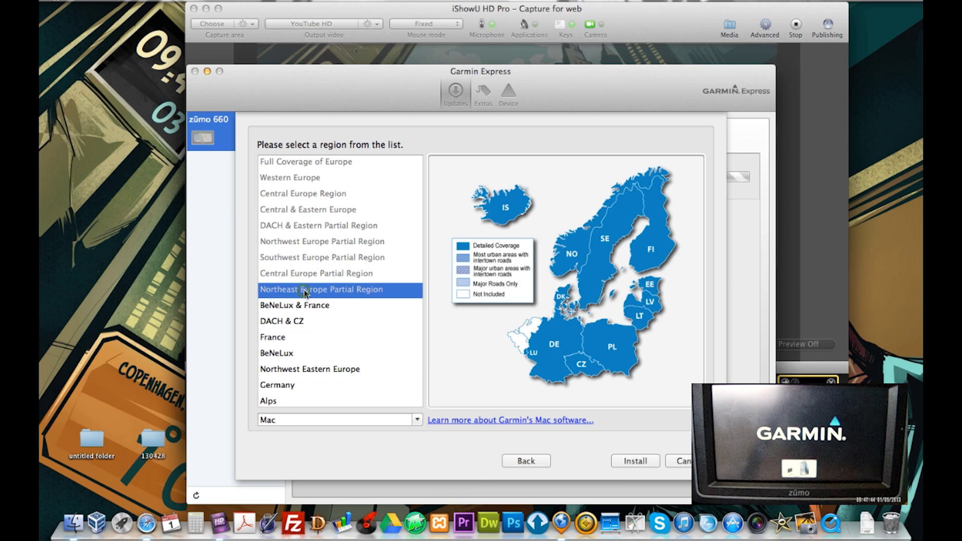
left_click(306, 273)
left_click(301, 258)
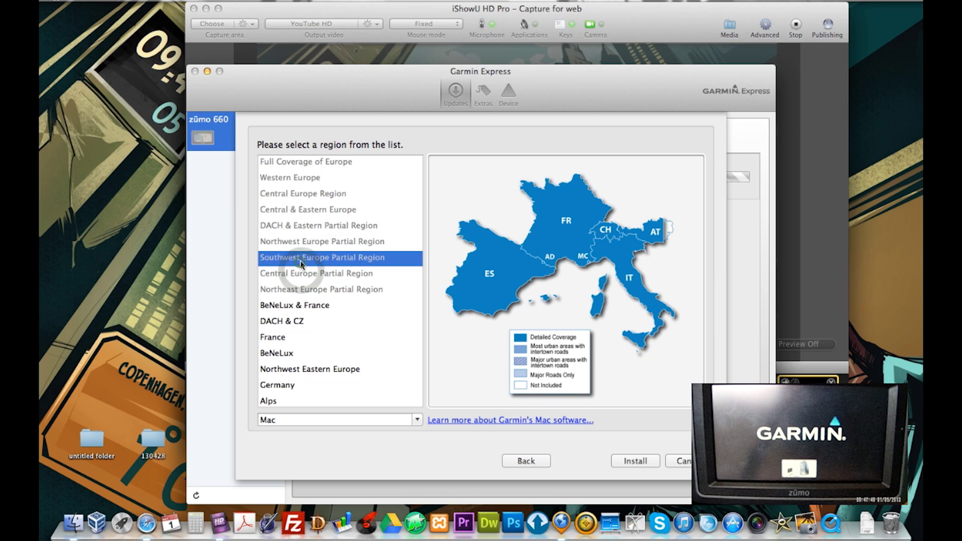
Step: Pick Full Coverage of Europe from the region list and start the installation
left_click(334, 244)
left_click(326, 227)
left_click(324, 214)
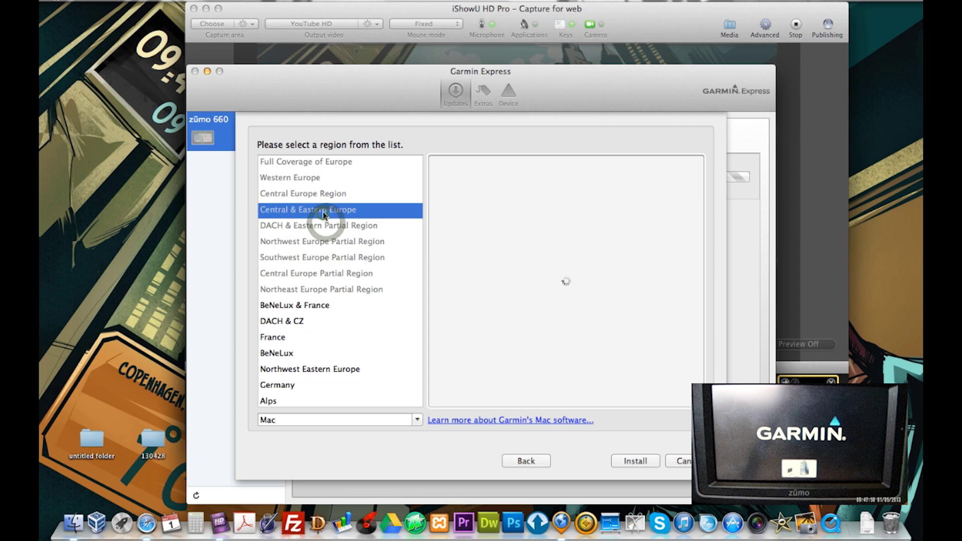
left_click(317, 179)
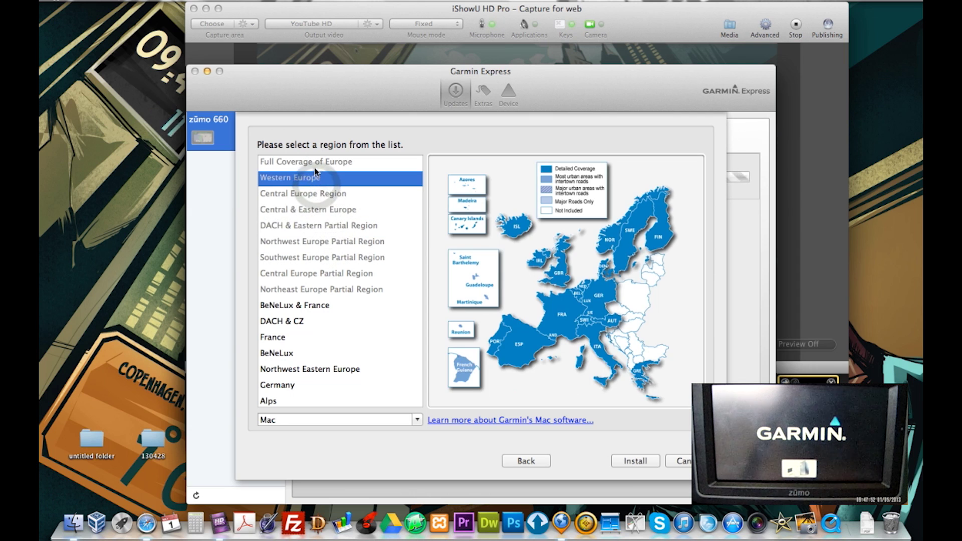
left_click(314, 163)
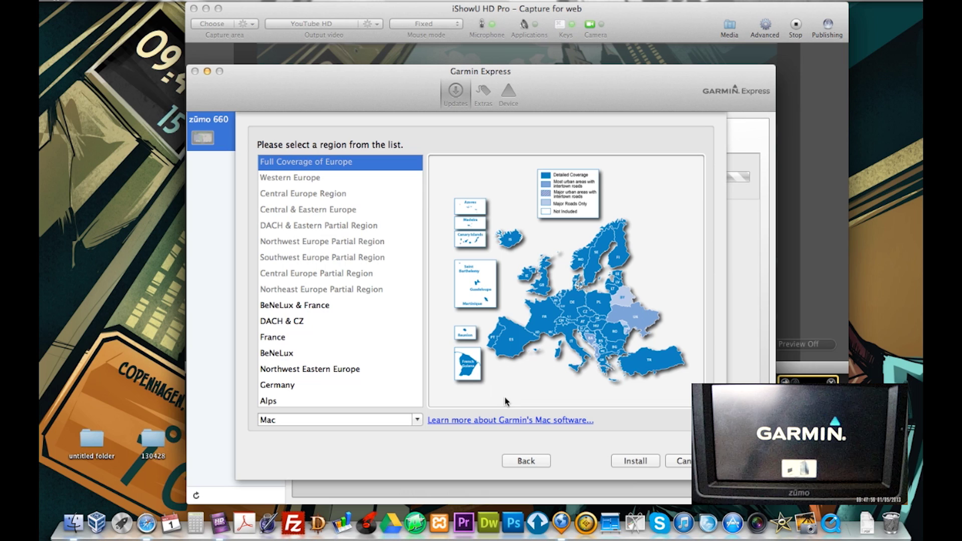
left_click(633, 462)
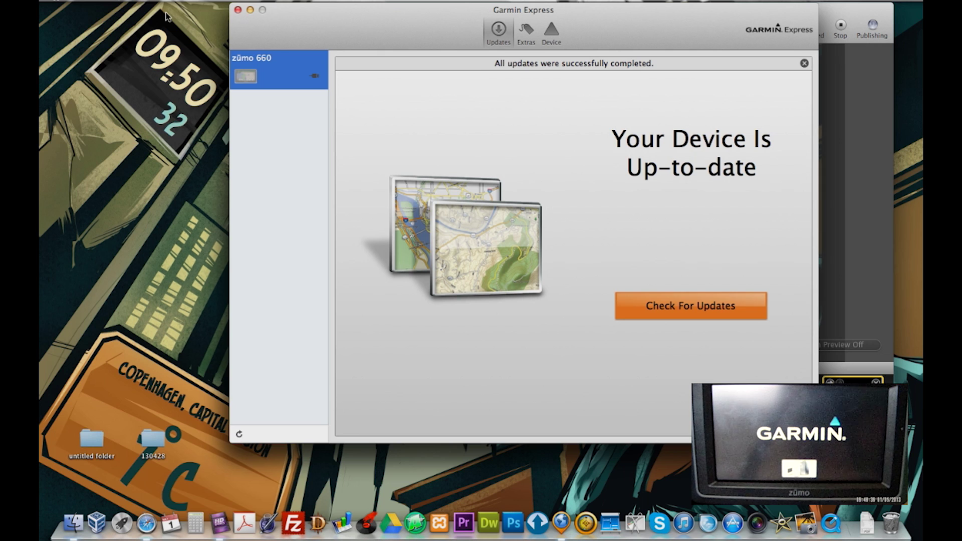
Step: Quit Garmin Express and relaunch BaseCamp from the Dock
left_click(133, 1)
left_click(120, 92)
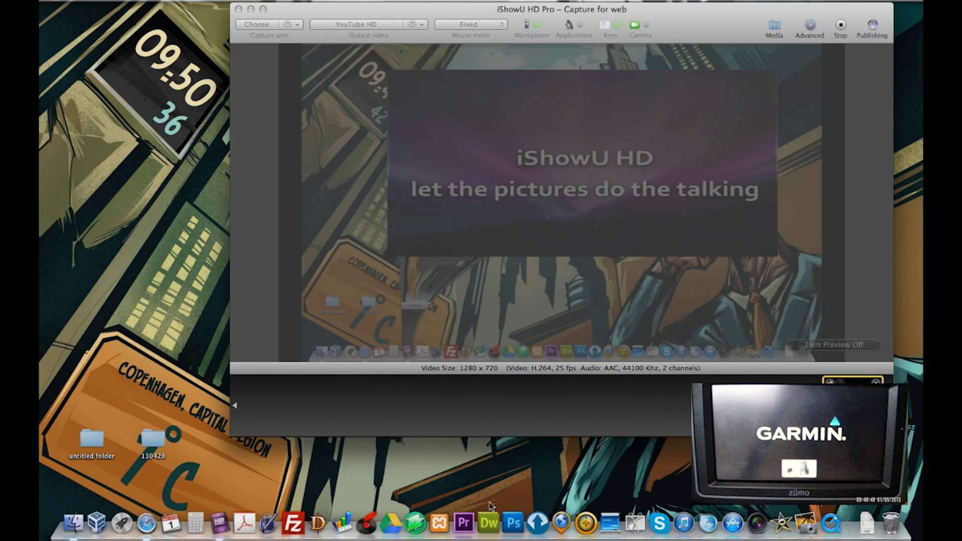
left_click(585, 515)
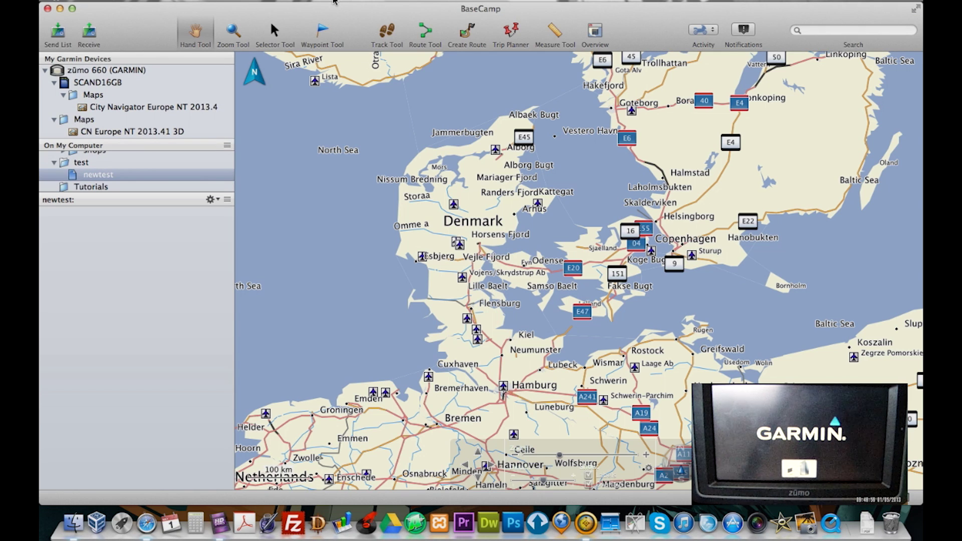
Step: Select City Navigator Europe NT 2013.4 from the Maps menu, then open Installed Maps Info
left_click(335, 1)
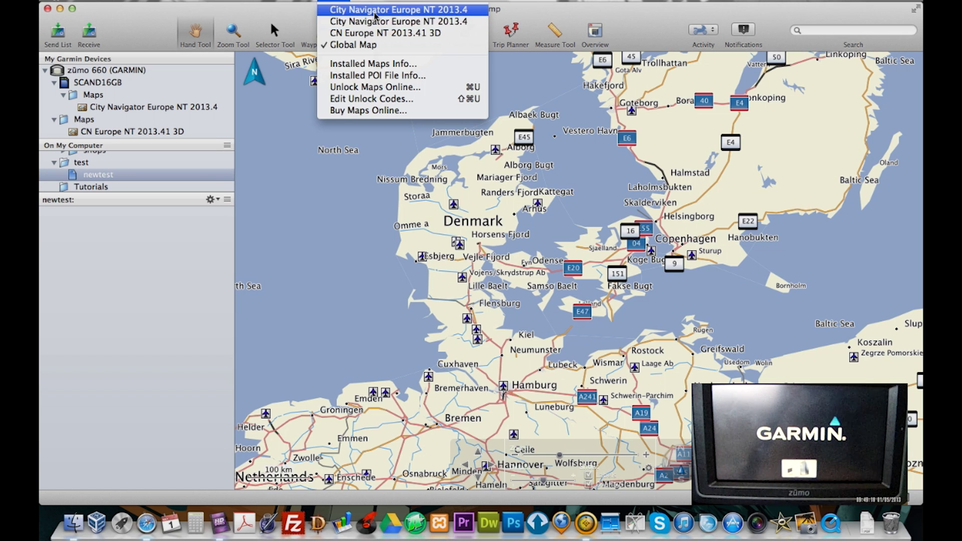
left_click(360, 10)
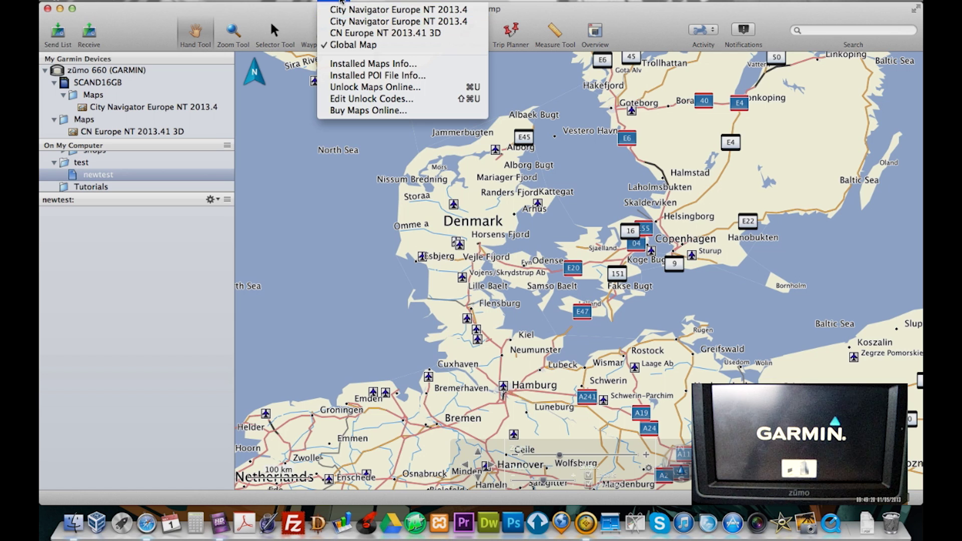
left_click(358, 64)
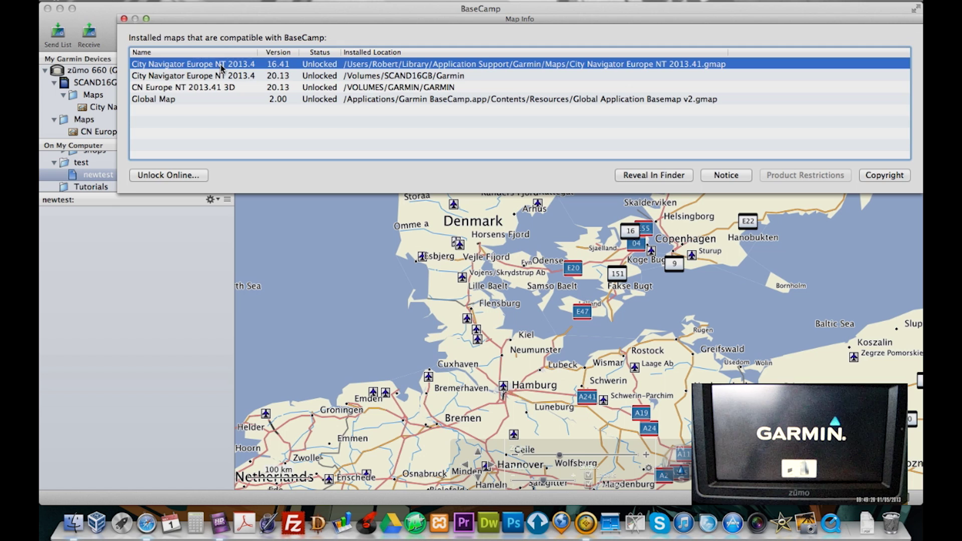
Step: Nudge the Map Info window aside, then close it to return to the Denmark map
left_click_drag(221, 24, 238, 12)
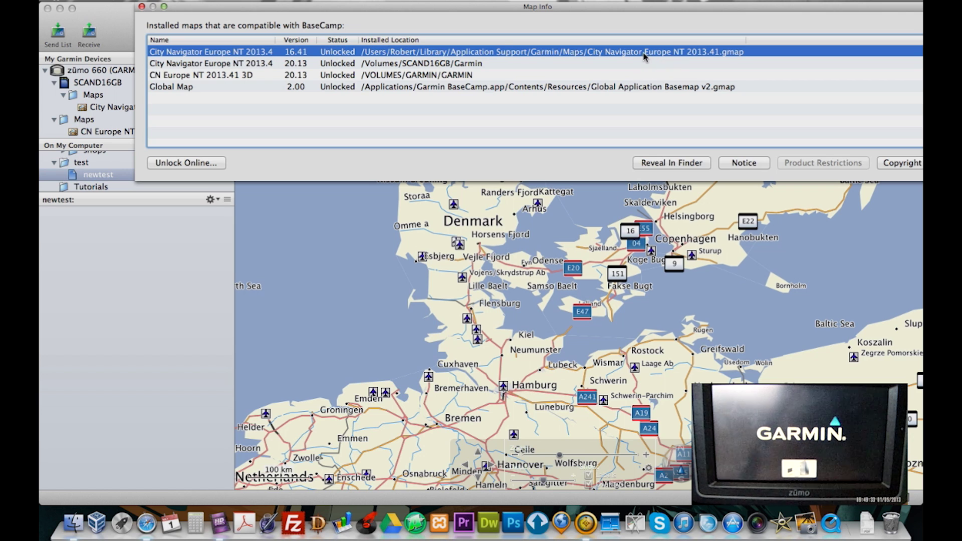
left_click(143, 7)
Step: Make City Navigator Europe NT 2013.4 the active map and confirm it in the Maps list
left_click(326, 2)
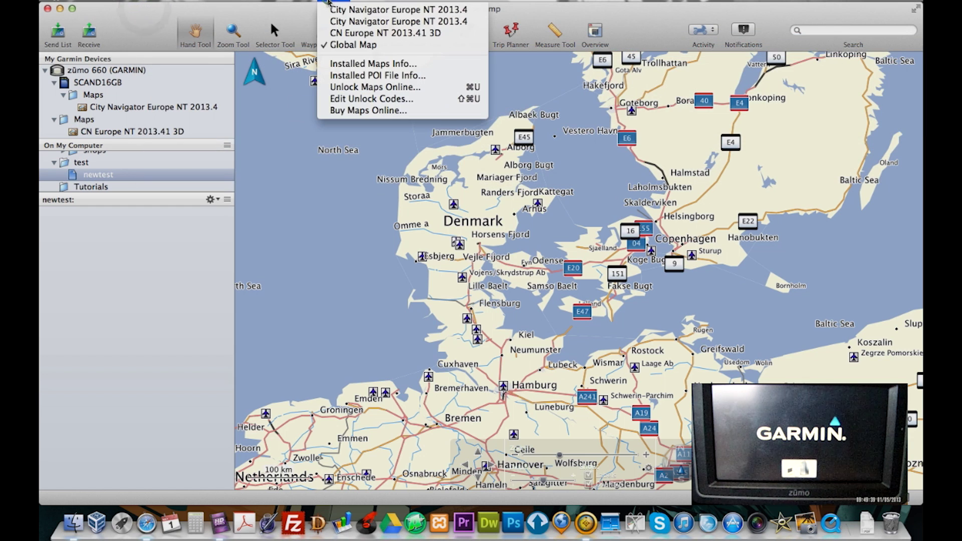
left_click(359, 13)
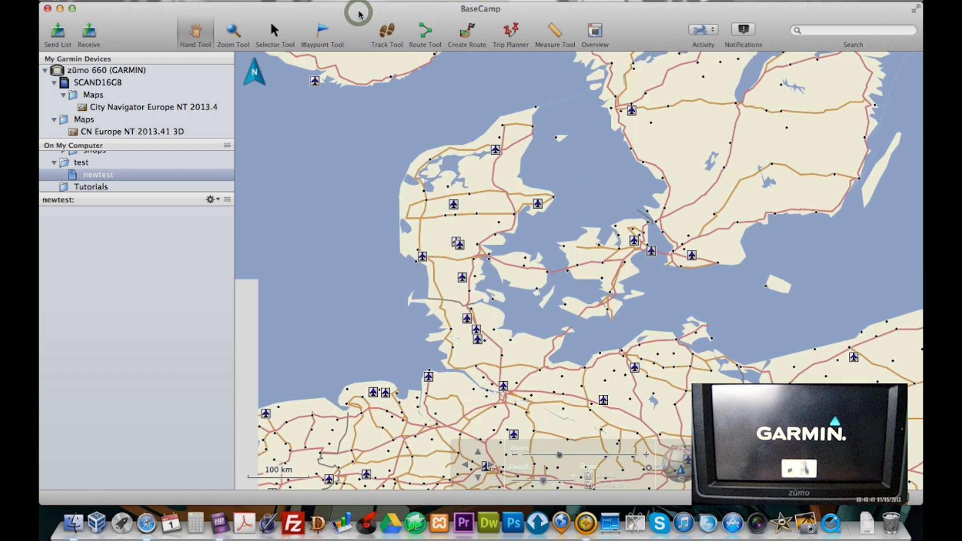
left_click(338, 2)
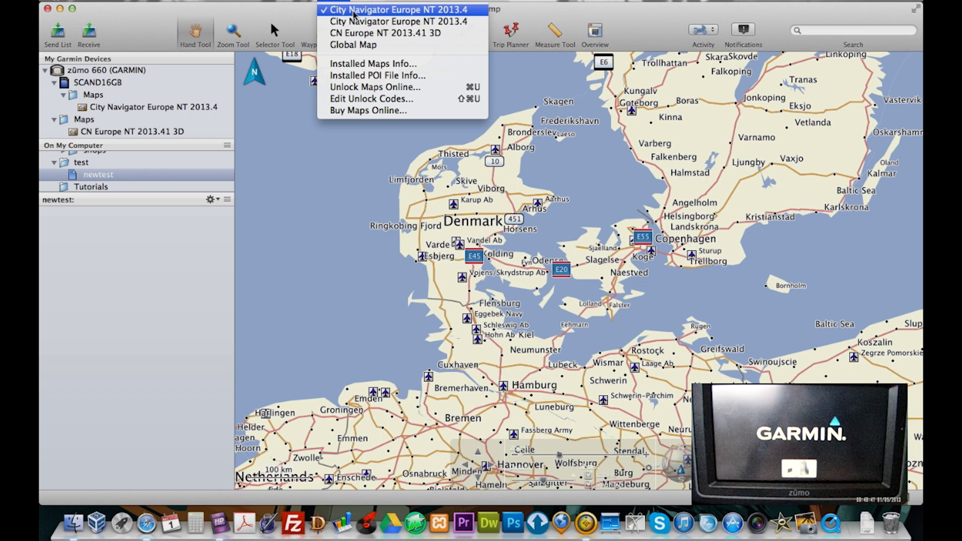
left_click(198, 0)
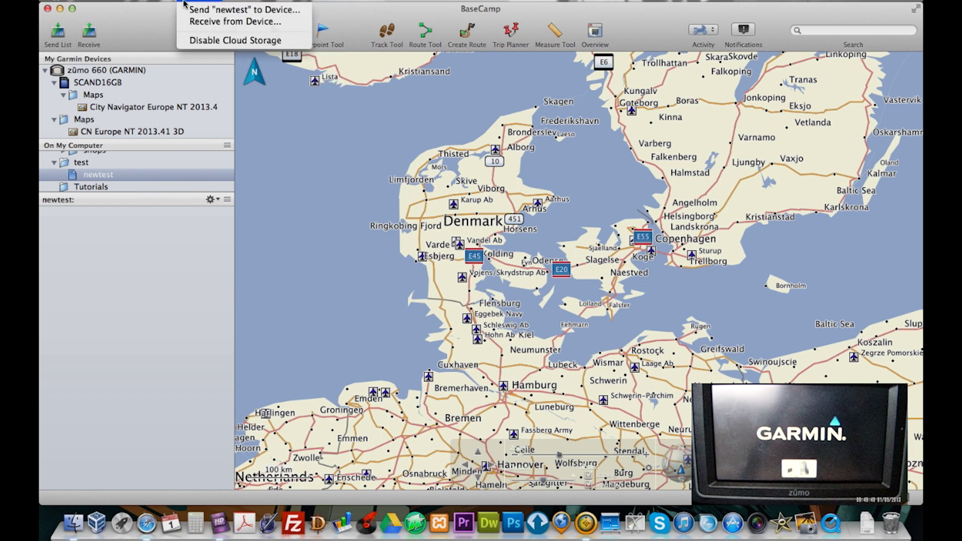
Step: Eject the zūmo 660 and check the Maps list still offers City Navigator Europe
right_click(103, 71)
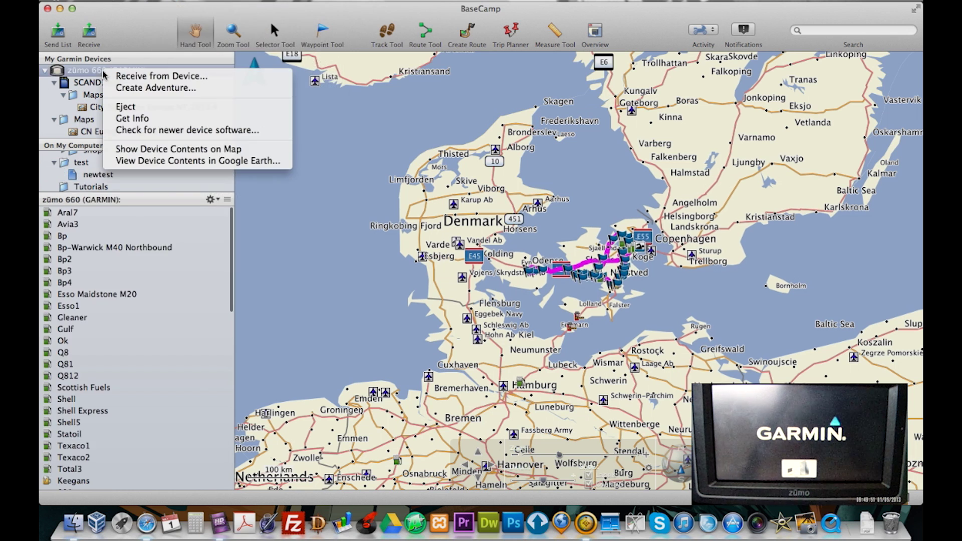
left_click(129, 109)
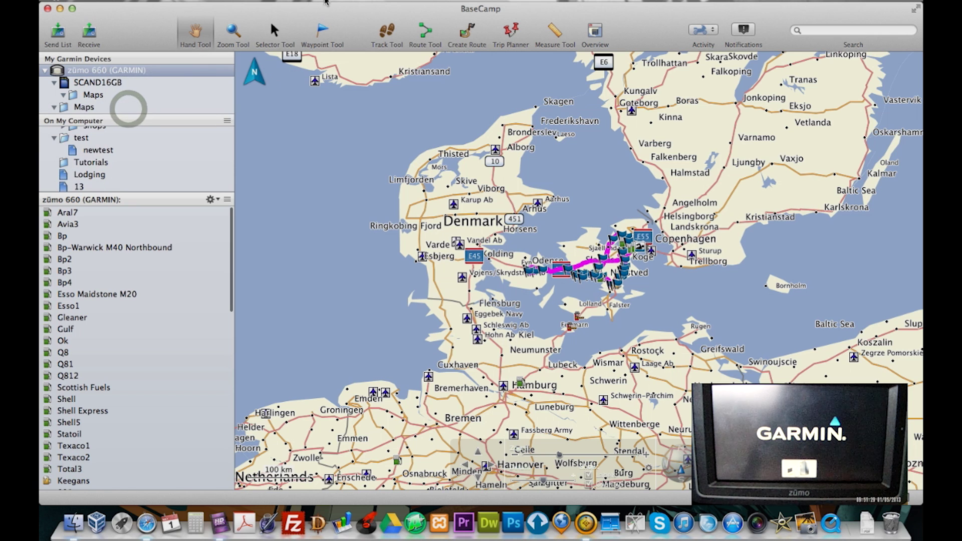
left_click(335, 1)
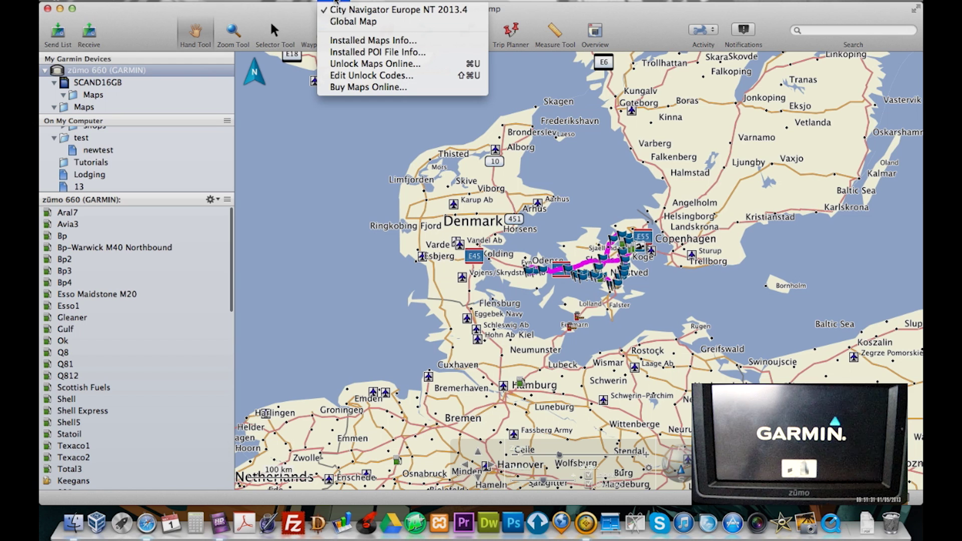